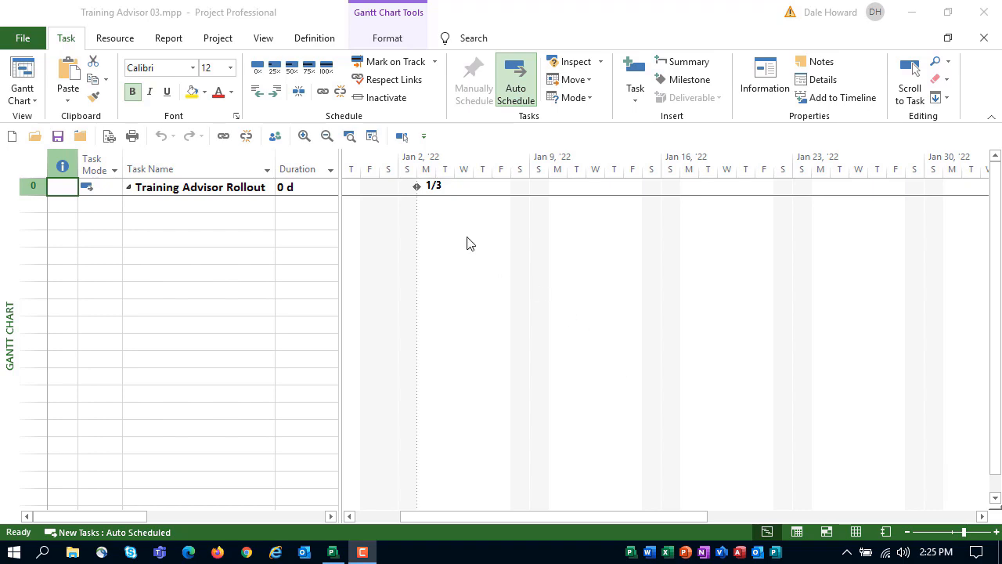
Step: Create a new base calendar named "Weekend Work Only" for the project
left_click(214, 39)
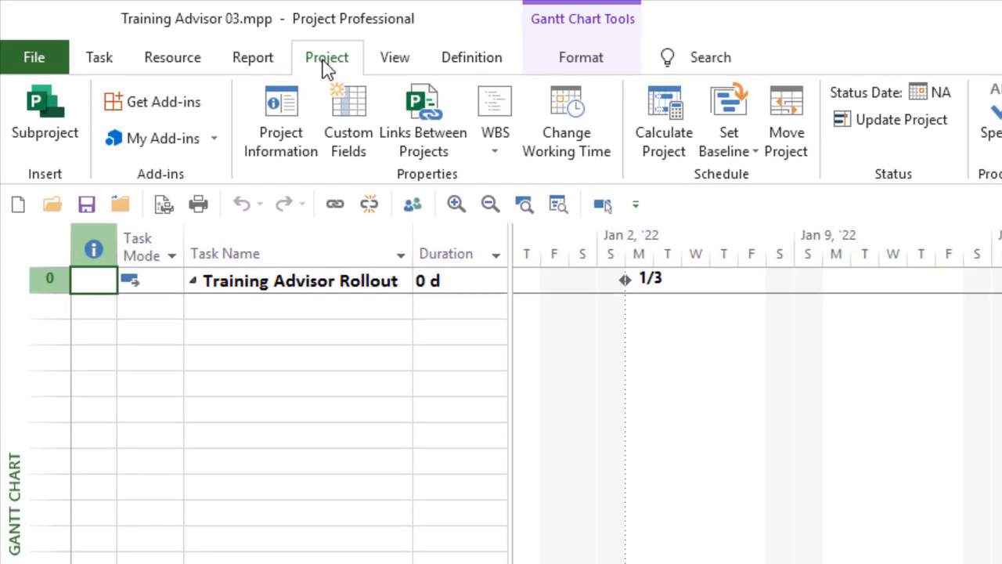
left_click(562, 143)
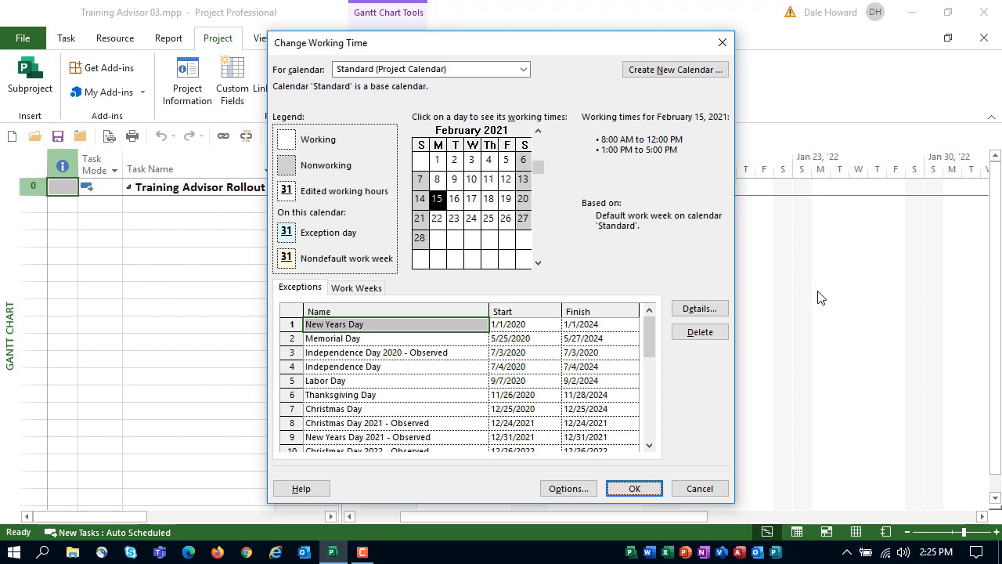
left_click(670, 71)
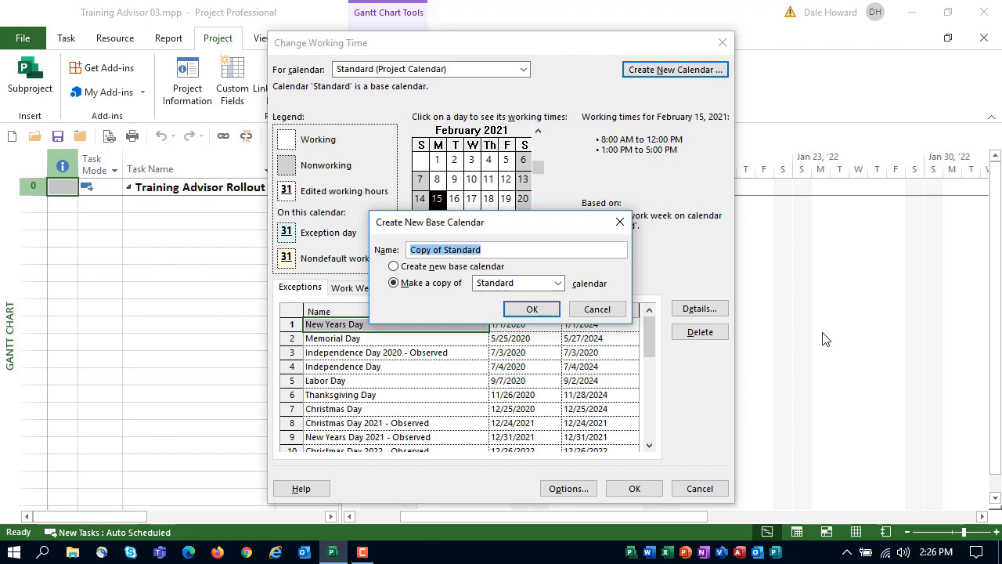
left_click(466, 267)
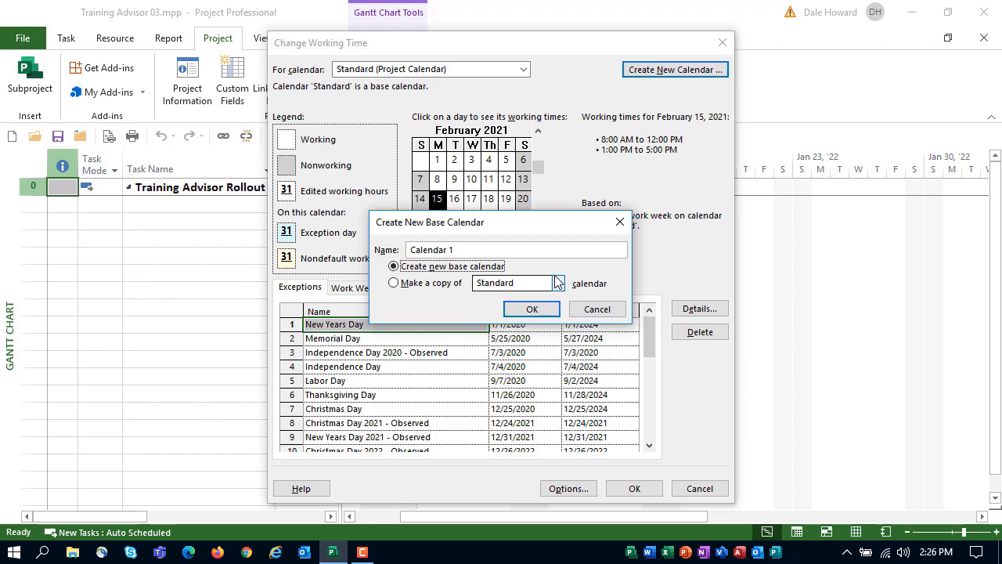
left_click_drag(485, 250, 351, 246)
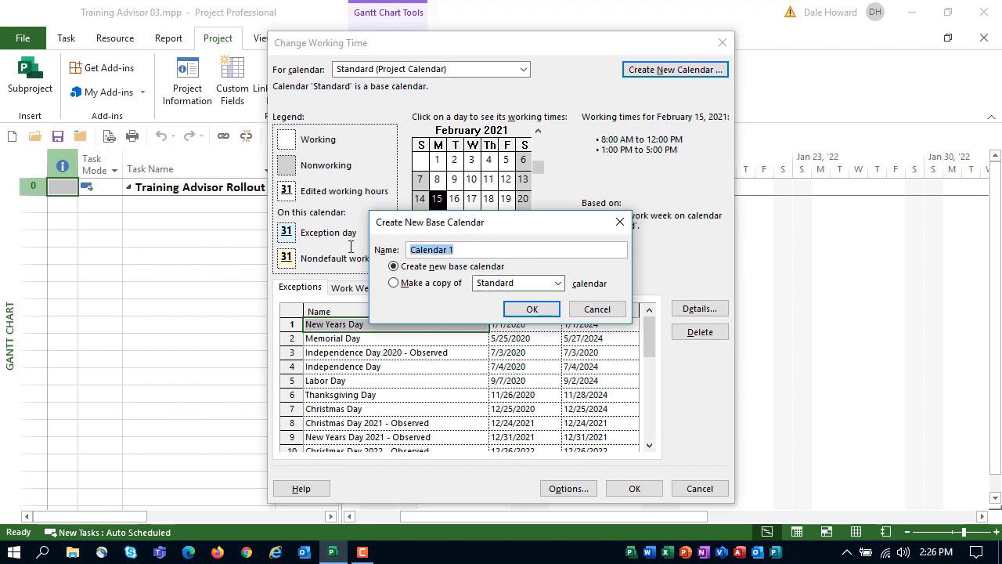
type("Weekend Work O")
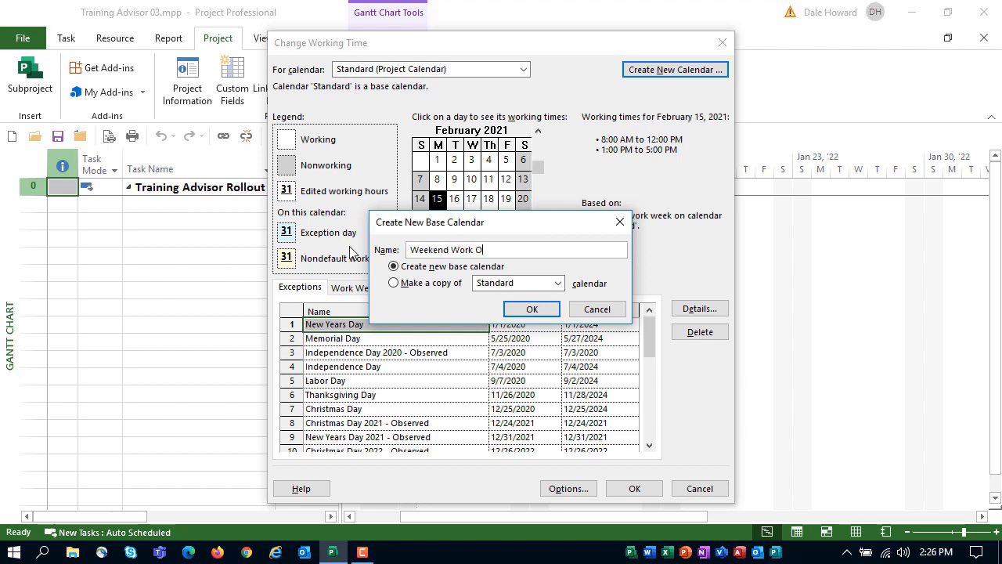
type("nly")
left_click(539, 308)
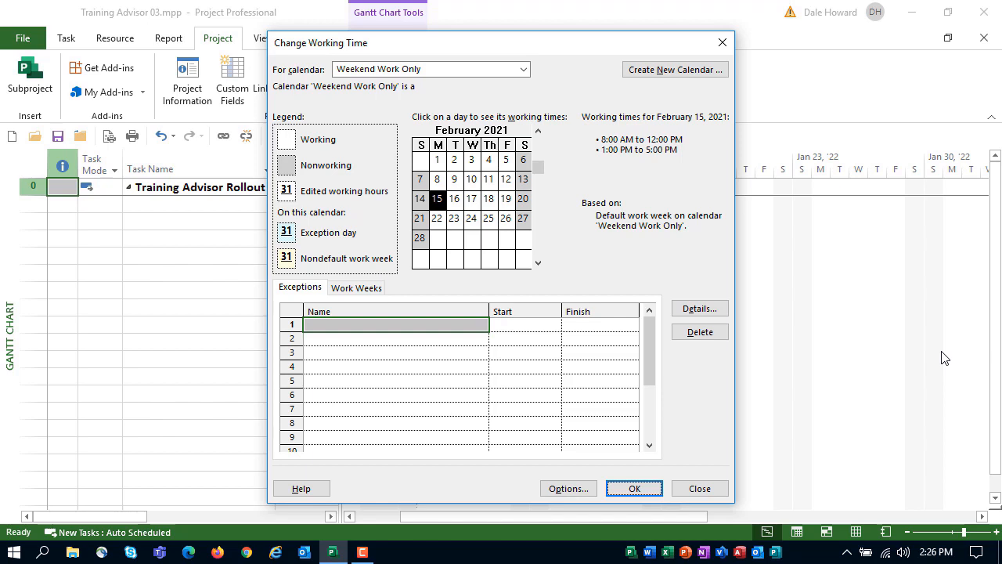
Step: In the default work week of the Weekend Work Only calendar, switch Sunday and Saturday to specific working times
left_click(357, 291)
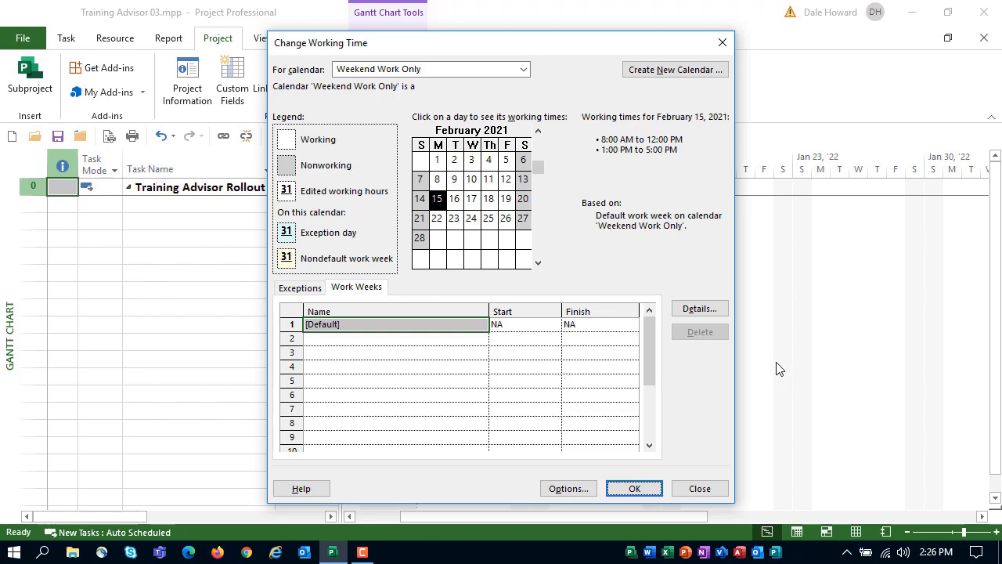
left_click(391, 327)
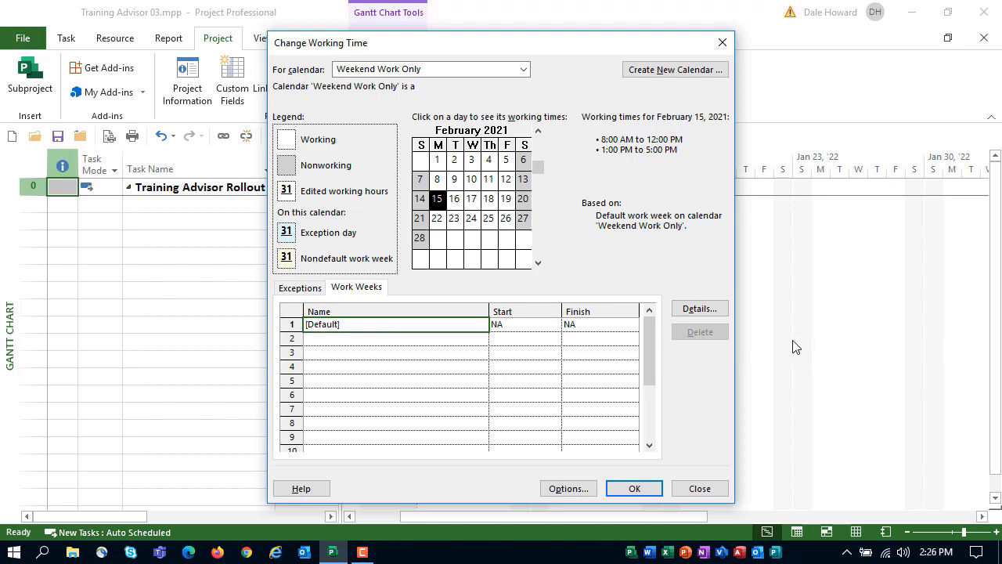
left_click(721, 311)
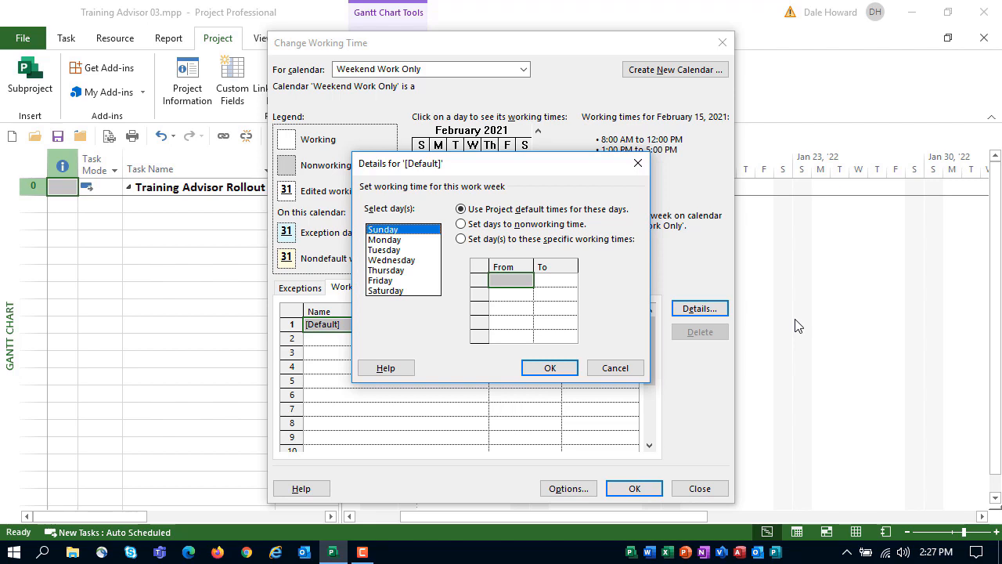
left_click(396, 290, "ctrl")
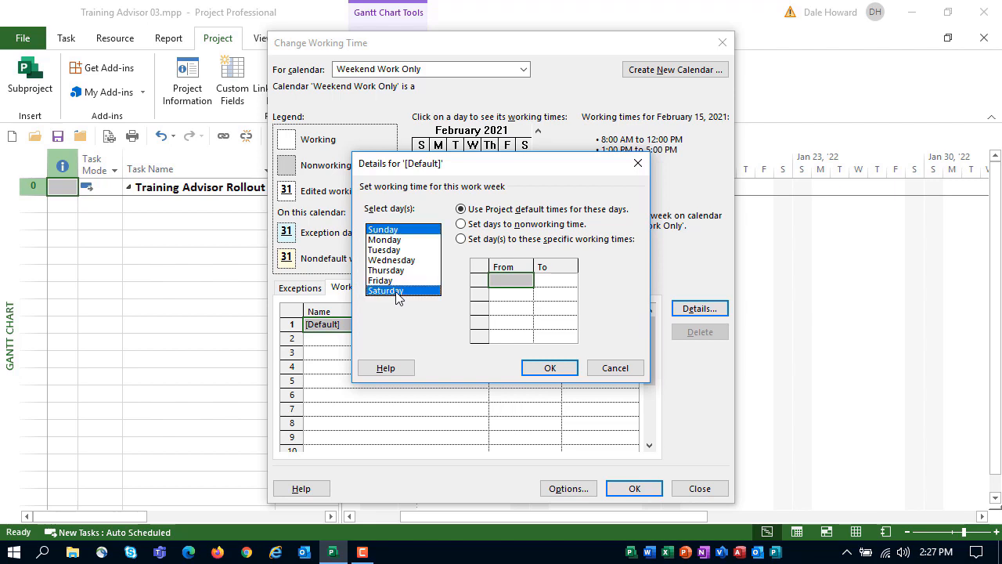
left_click(461, 239)
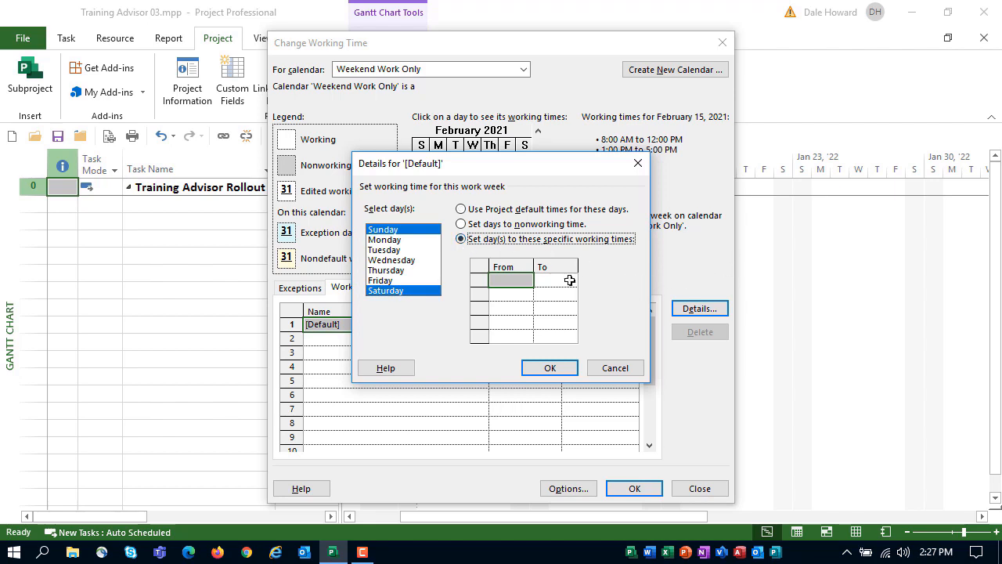
Step: Enter the Sunday and Saturday working times as 8:00 AM to 12:00 PM and 1:00 PM to 5:00 PM
left_click(513, 280)
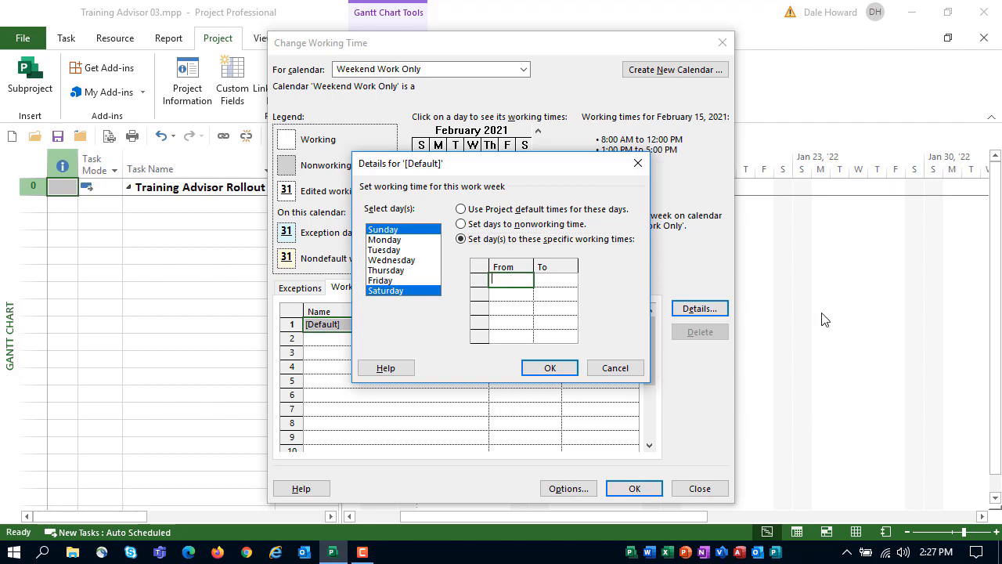
type("8:00 AM")
key("Tab")
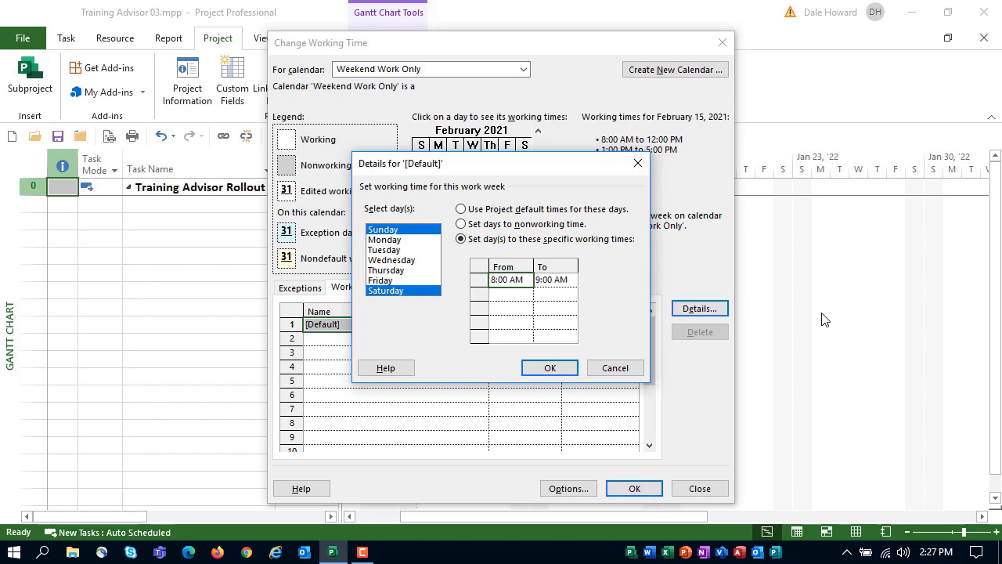
type("12")
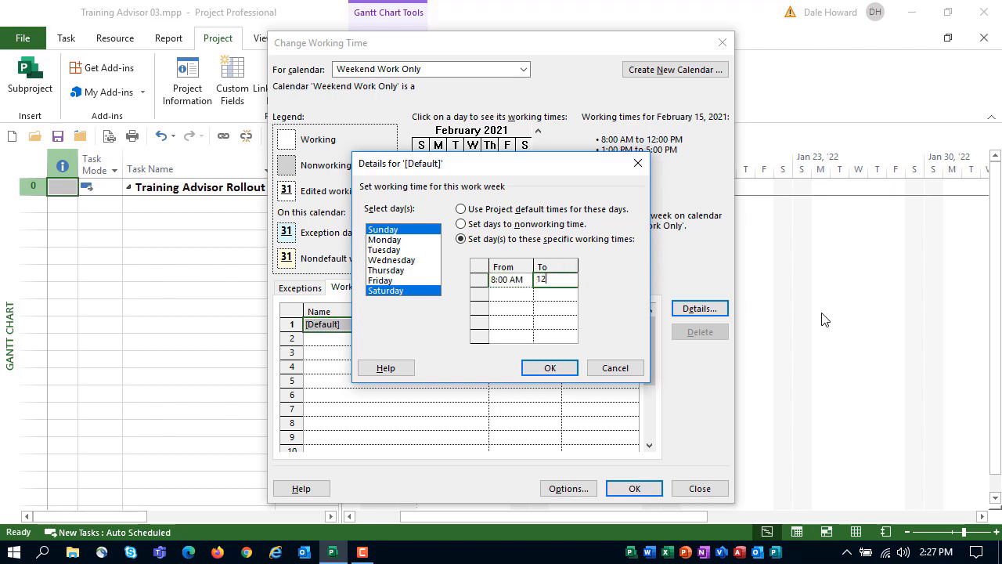
type(":00 PM")
key("Tab")
type("1:00 PM")
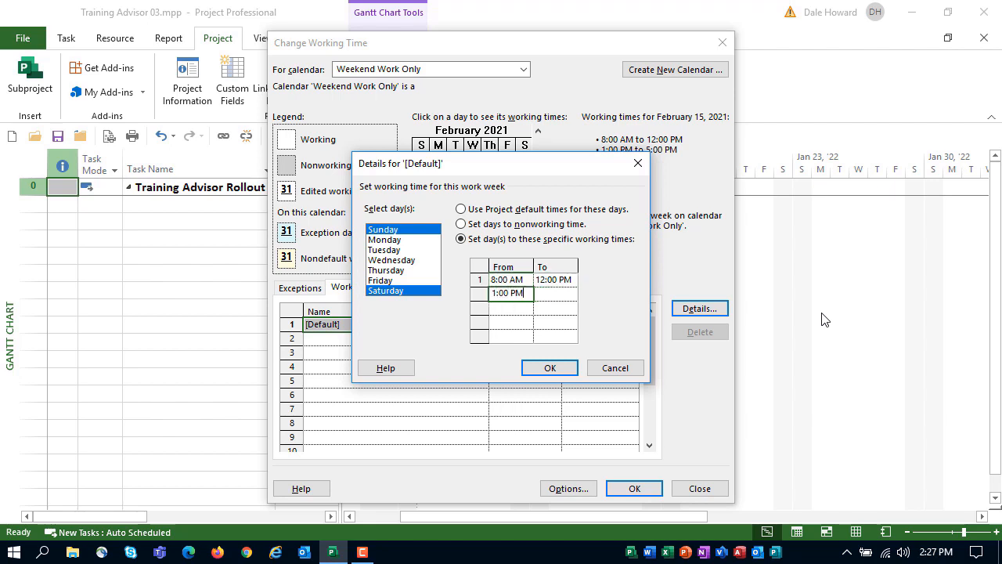
key("Tab")
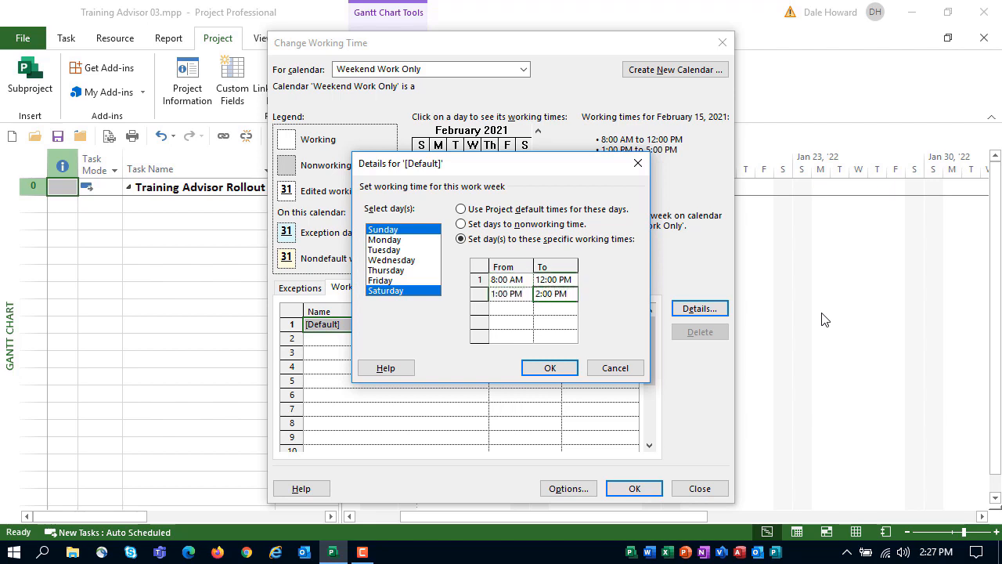
type("5:00 PM")
key("Return")
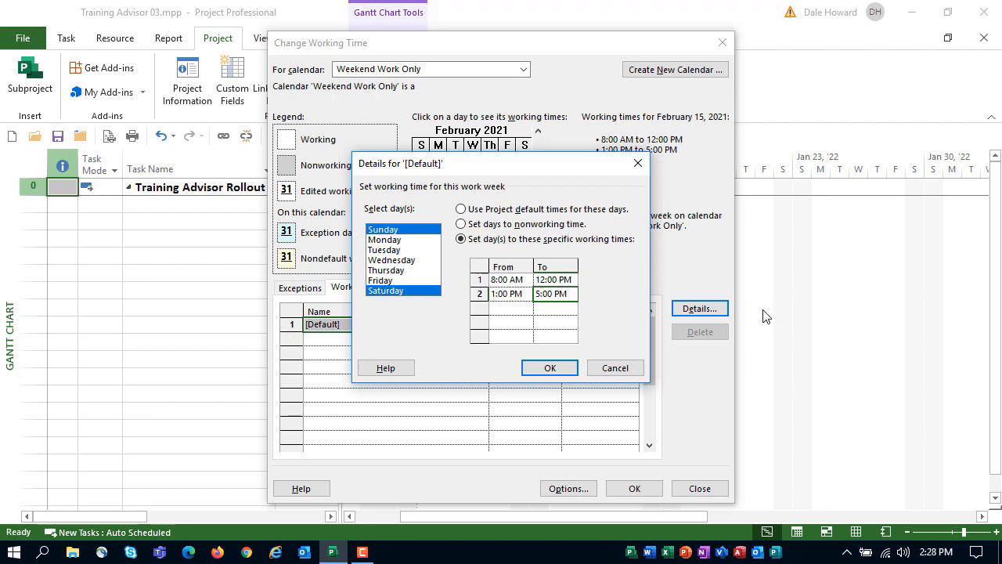
Step: Set Monday through Friday to nonworking time in the default work week and apply the work week details
left_click(389, 240)
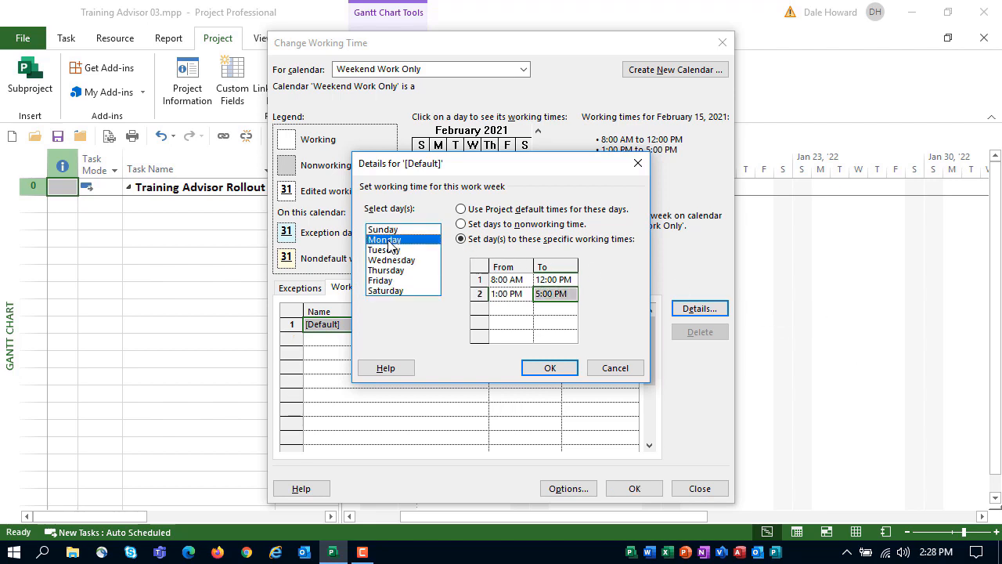
left_click_drag(389, 244, 391, 282)
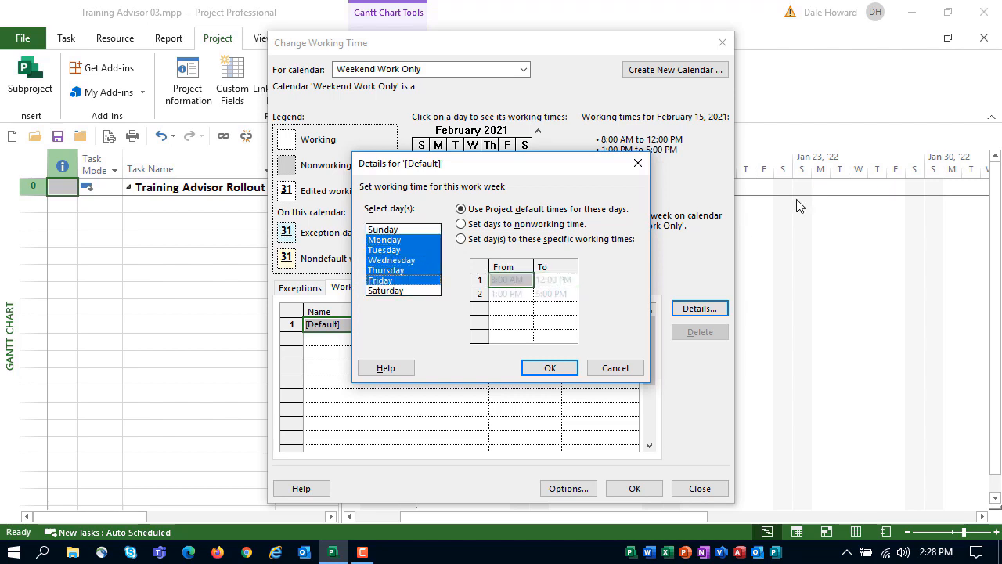
left_click(490, 227)
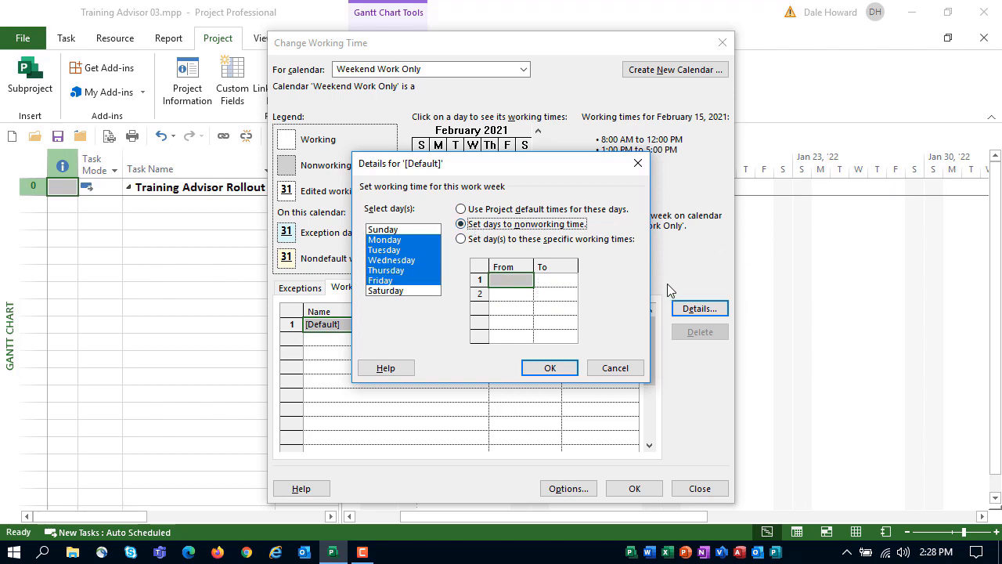
left_click(550, 367)
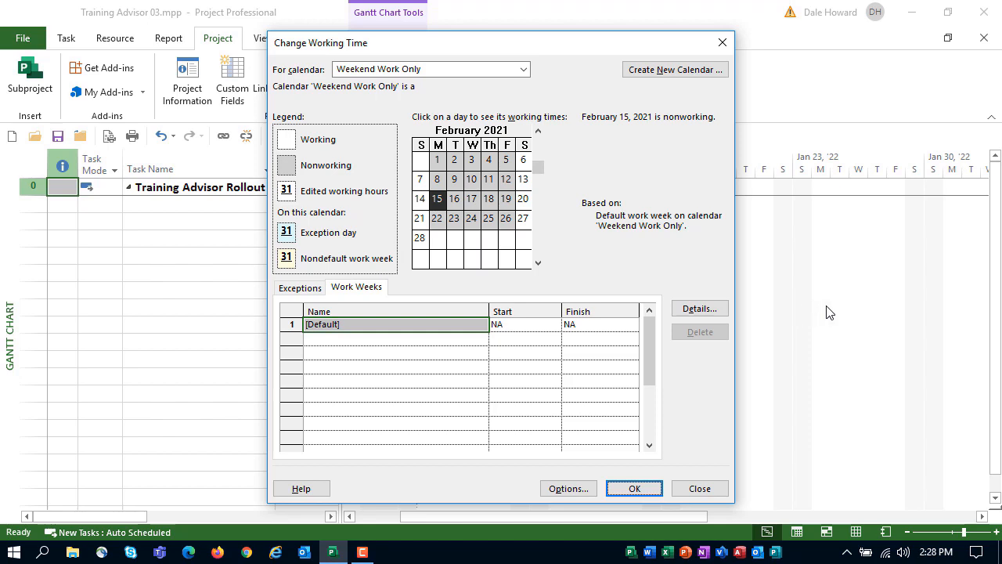
Step: Check the working times of several Sundays and Saturdays in February 2021 on the Weekend Work Only calendar
left_click(420, 181)
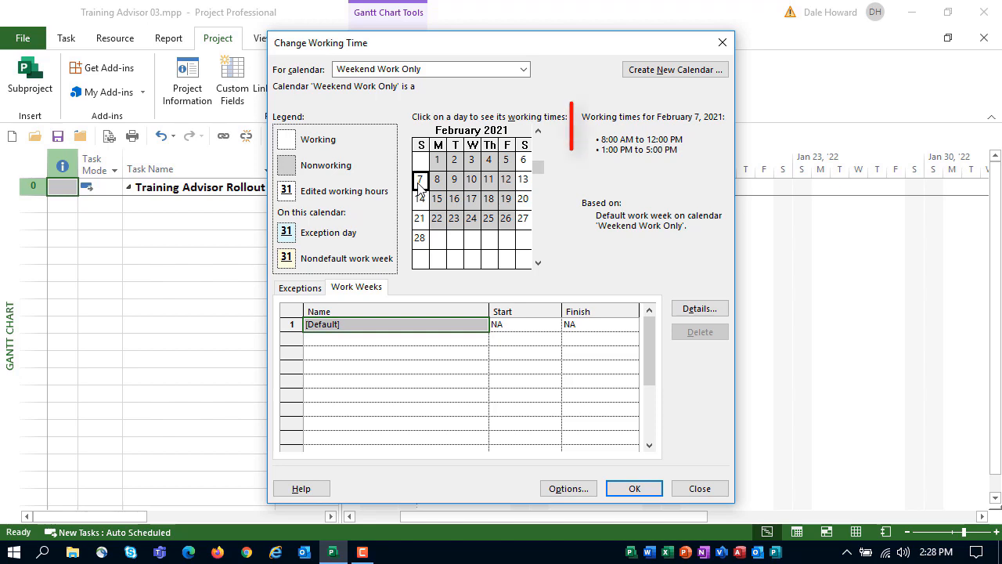
left_click(420, 199)
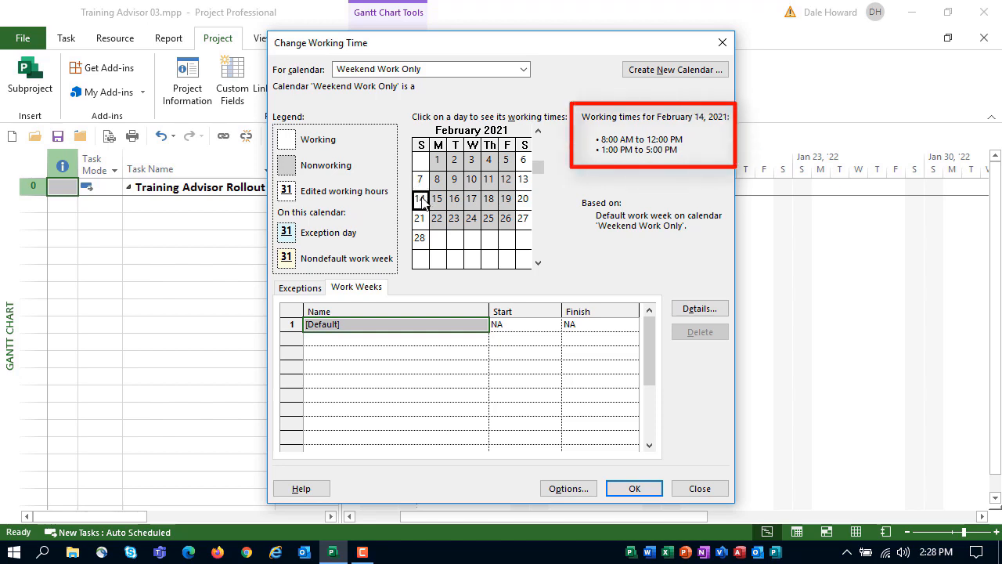
left_click(524, 163)
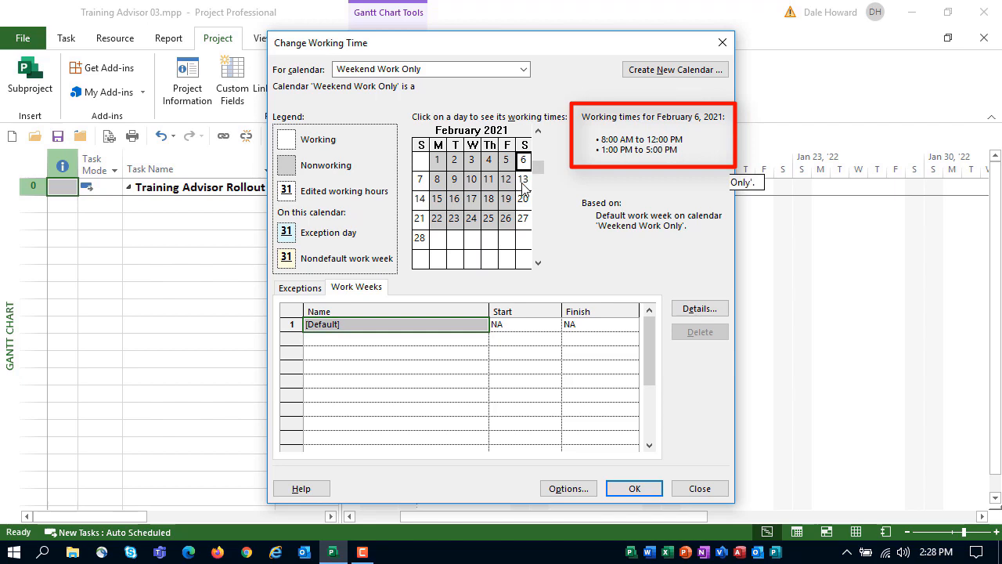
left_click(523, 181)
left_click(524, 200)
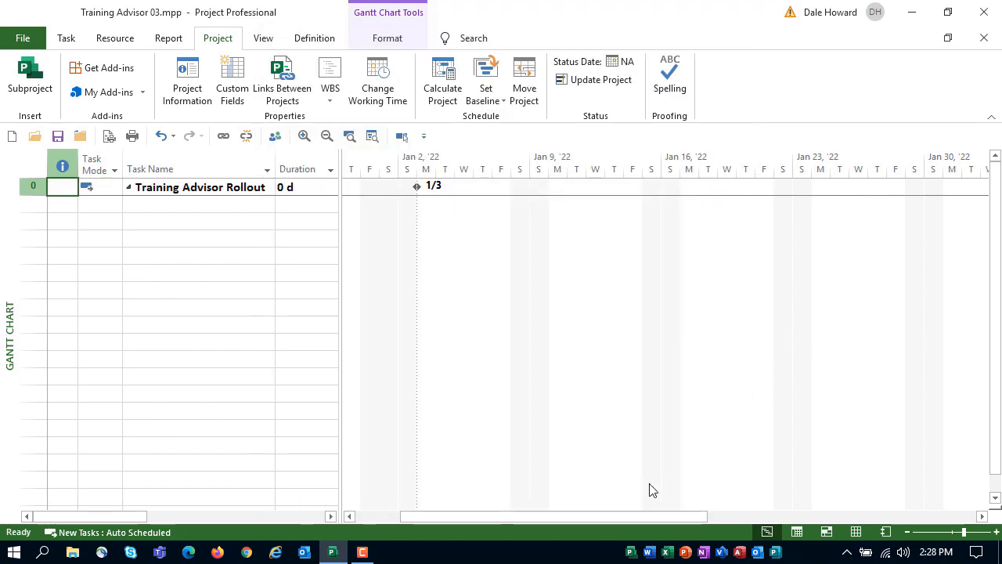
Step: Create another base calendar named "7x8 Work Week" as a copy of the Weekend Work Only calendar
left_click(372, 79)
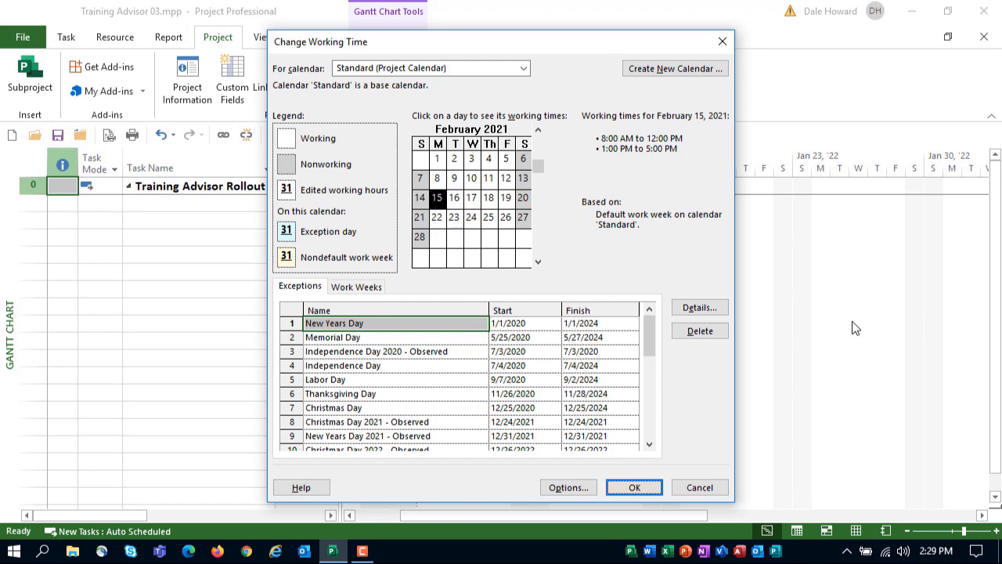
left_click(676, 68)
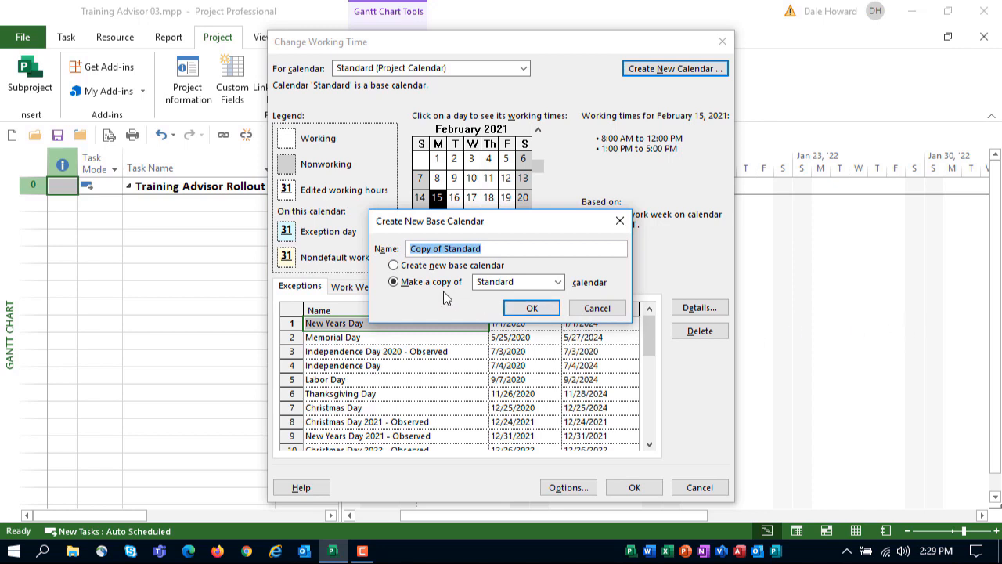
left_click(557, 283)
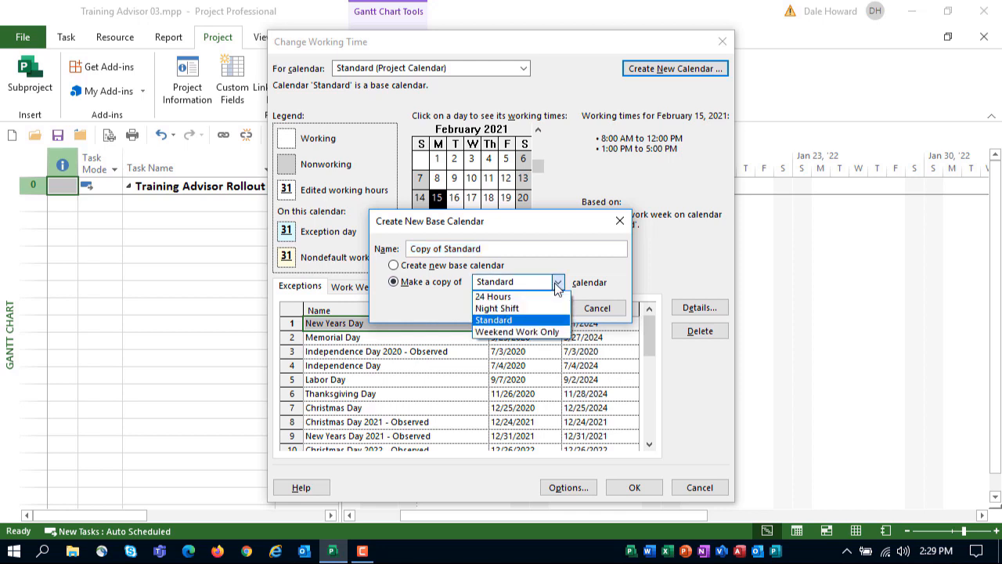
left_click(547, 331)
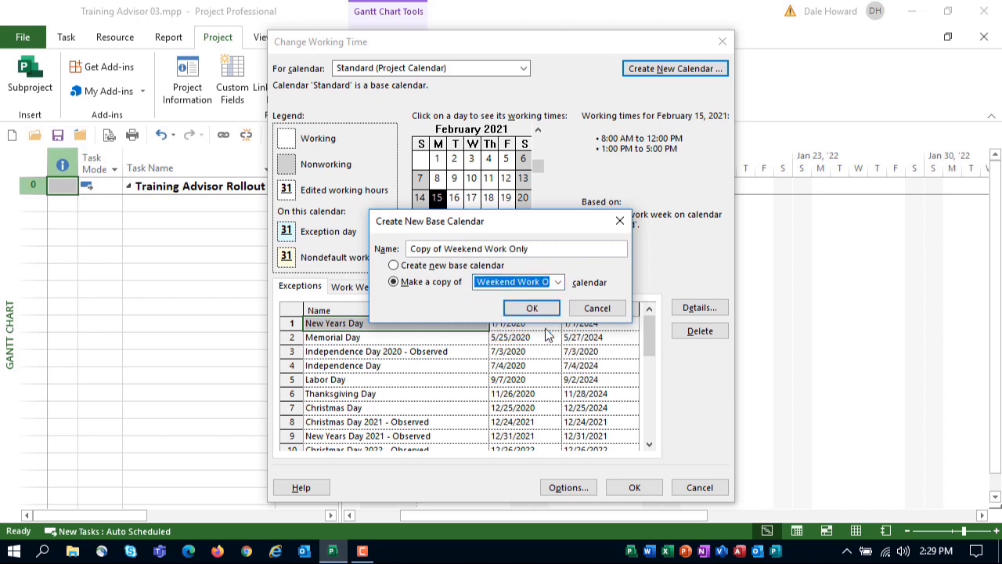
left_click_drag(540, 249, 358, 242)
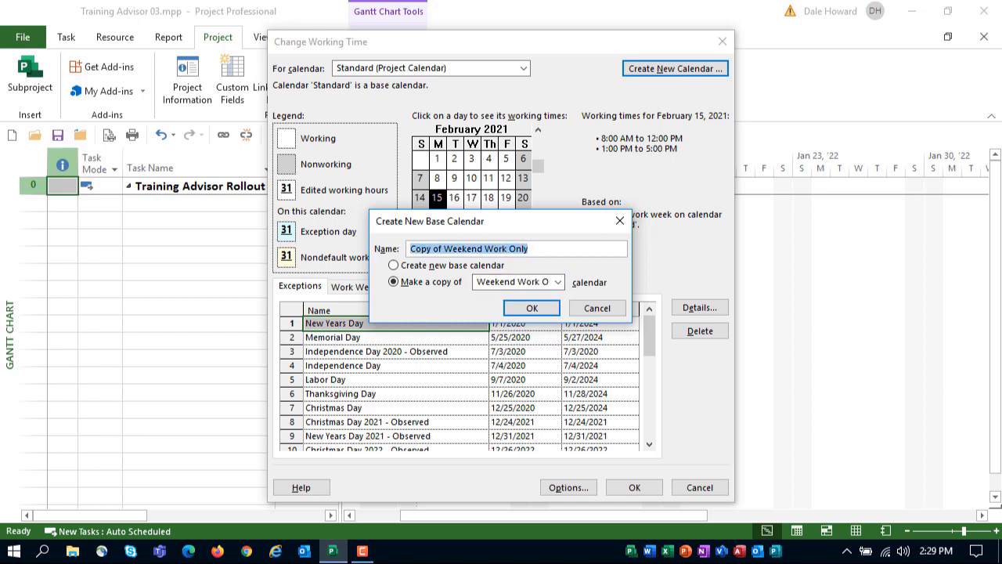
type("7x")
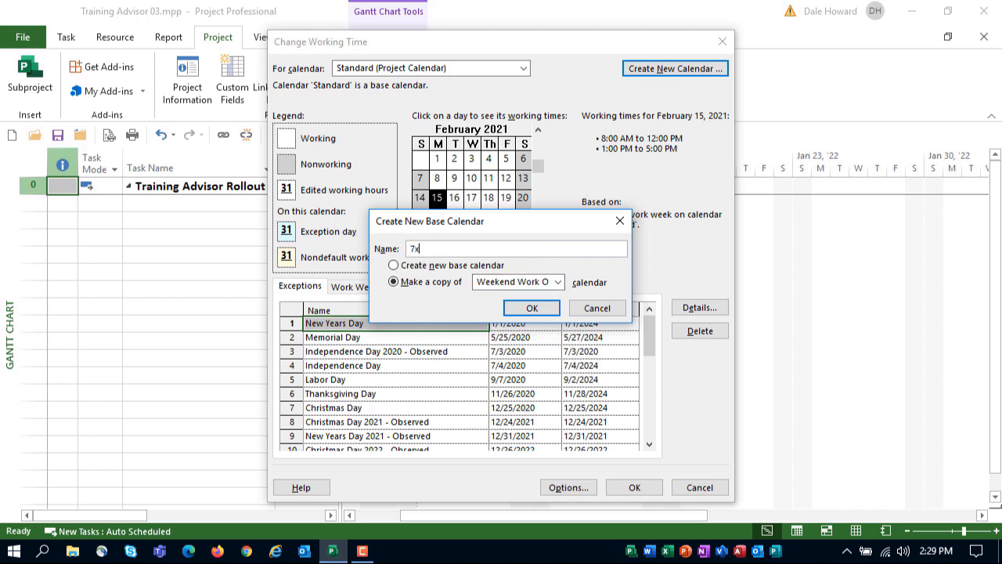
type("8 Work Week")
left_click(535, 307)
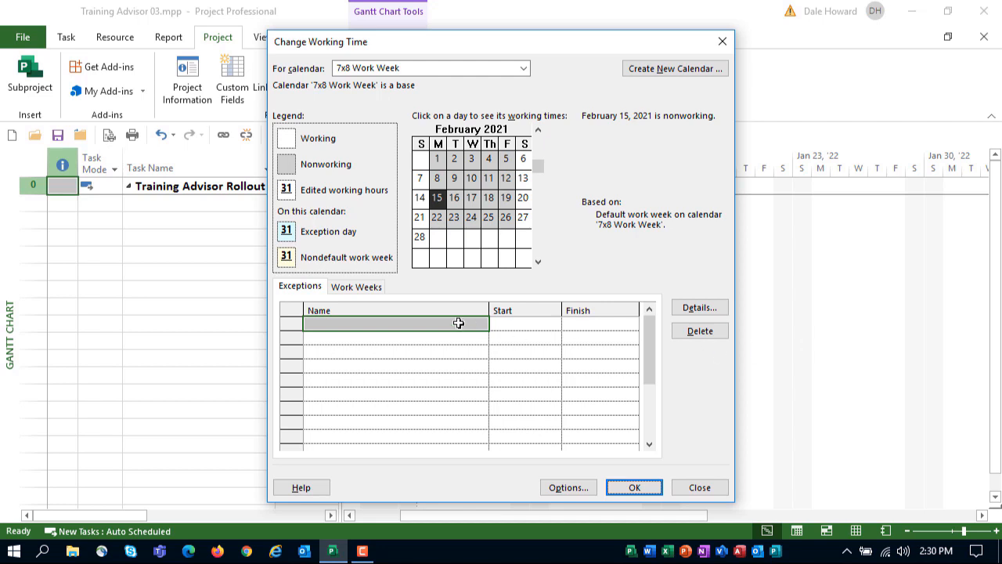
Step: Set Monday through Friday to use Project default times in the default work week of the 7x8 Work Week calendar
left_click(357, 286)
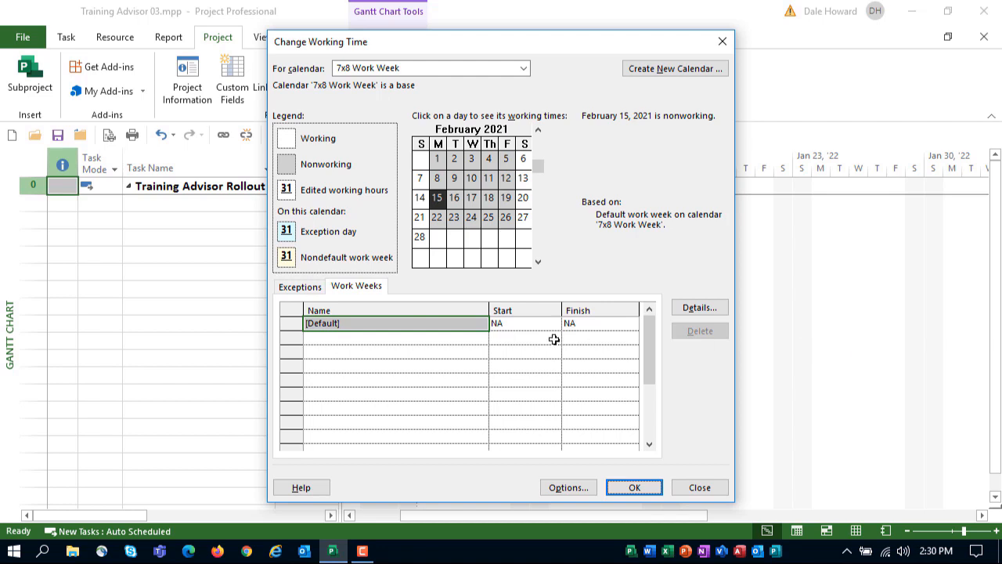
left_click(414, 320)
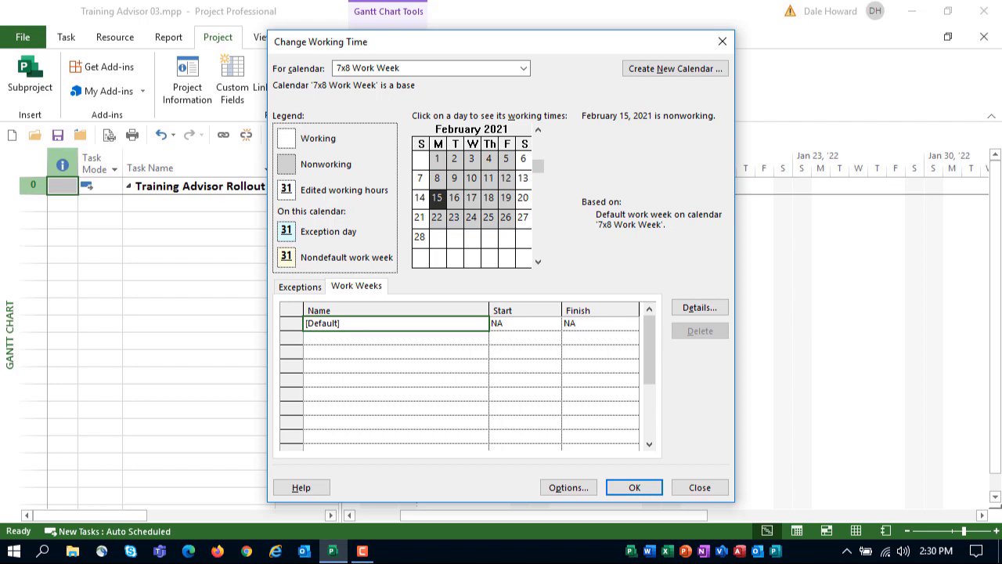
left_click(699, 306)
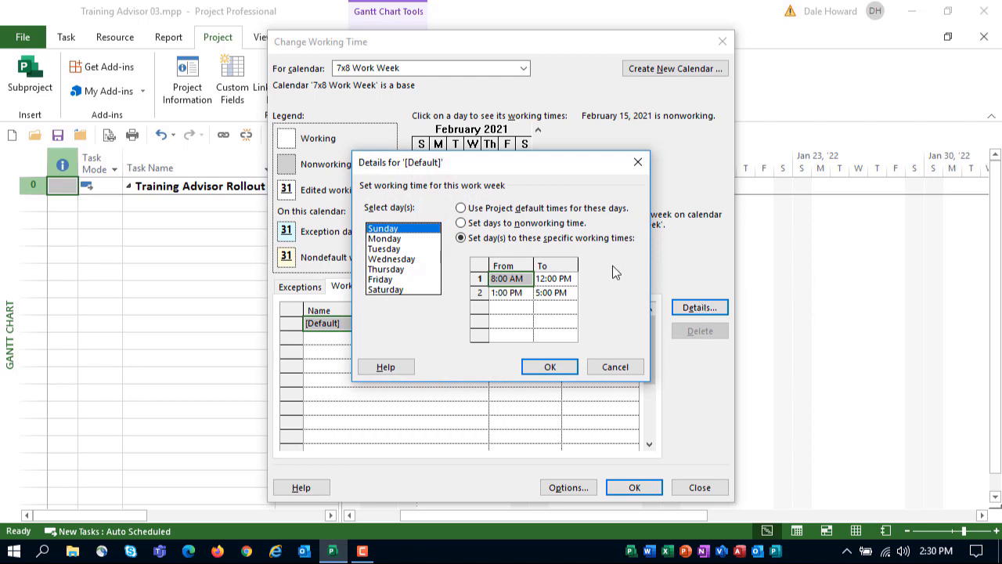
left_click(393, 239)
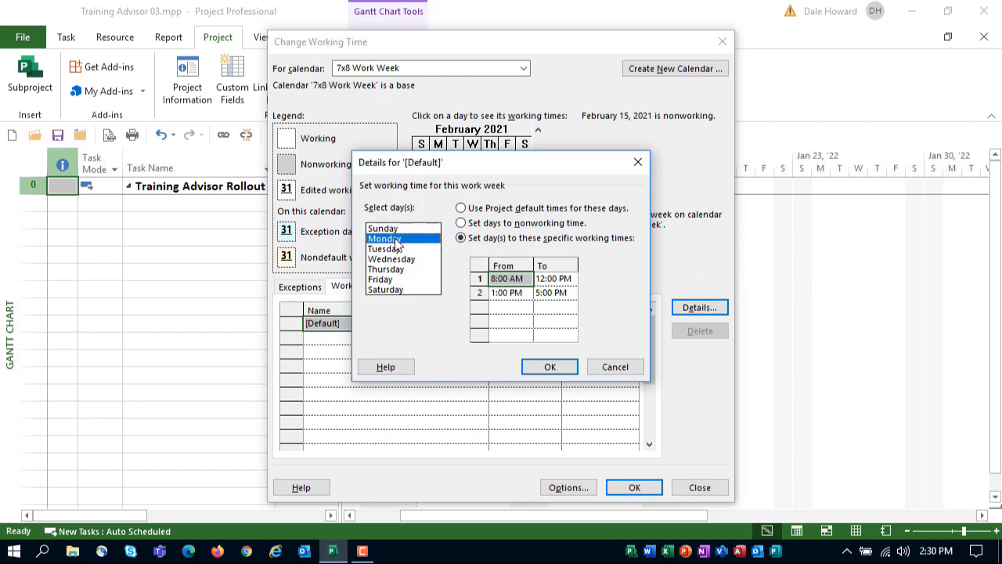
left_click_drag(395, 246, 395, 279)
left_click(460, 223)
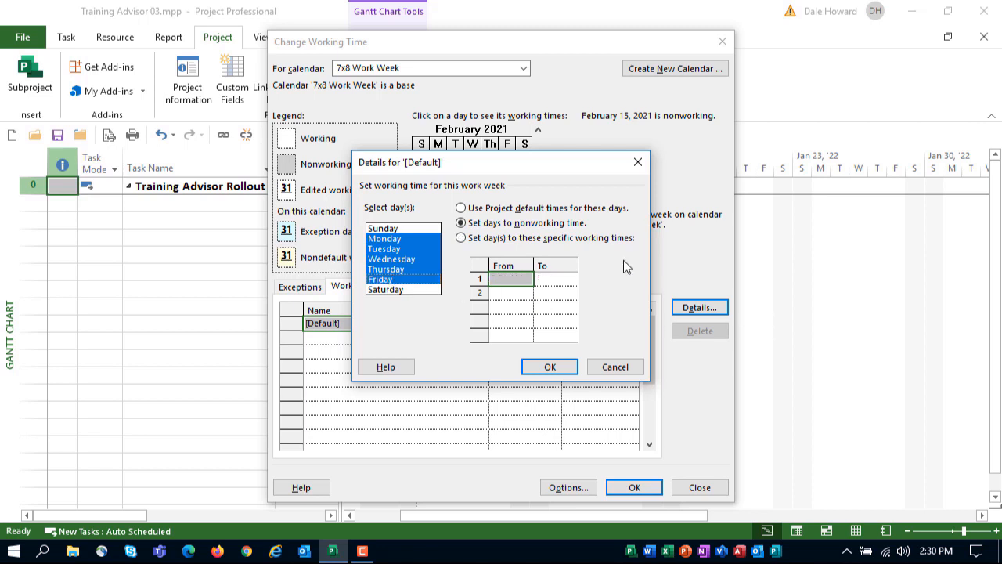
left_click(560, 208)
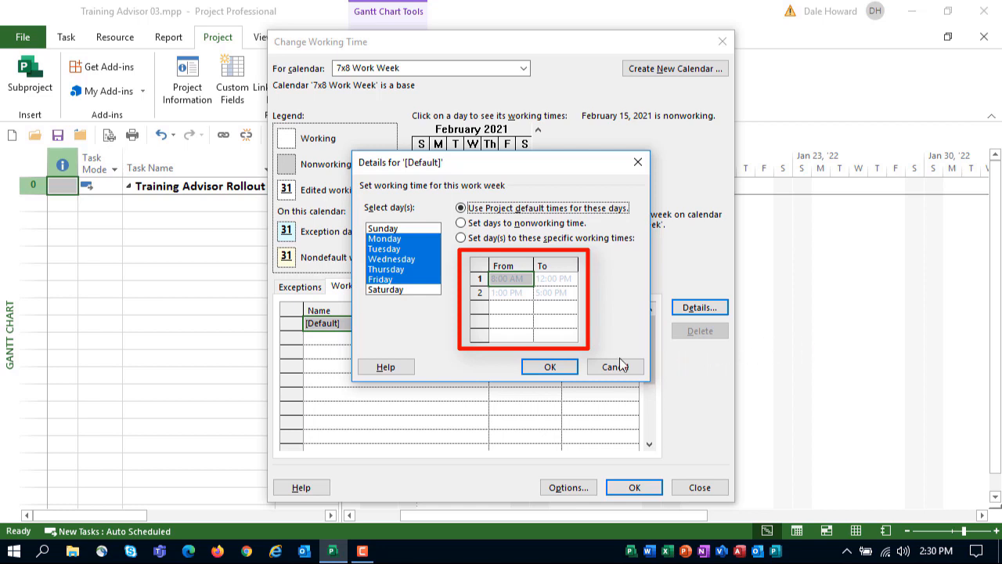
left_click(551, 368)
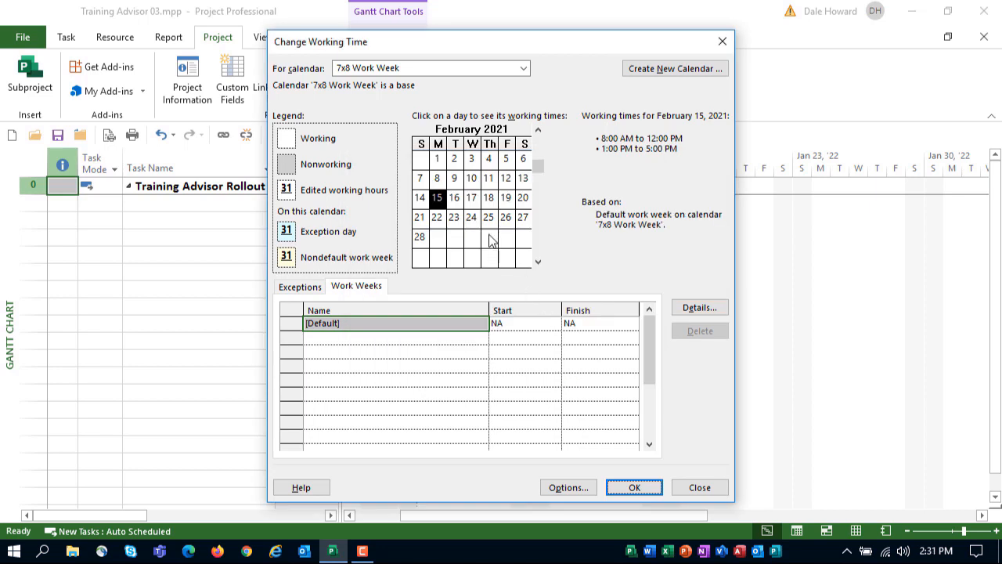
Step: Check the working times of several weekdays and a Saturday in February 2021, then save the calendar changes
left_click(454, 178)
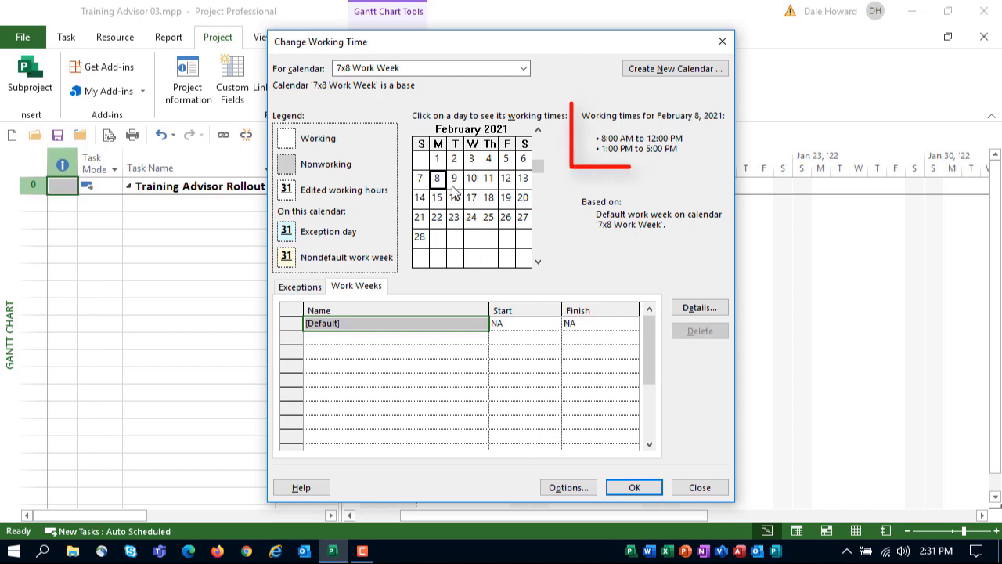
left_click(472, 198)
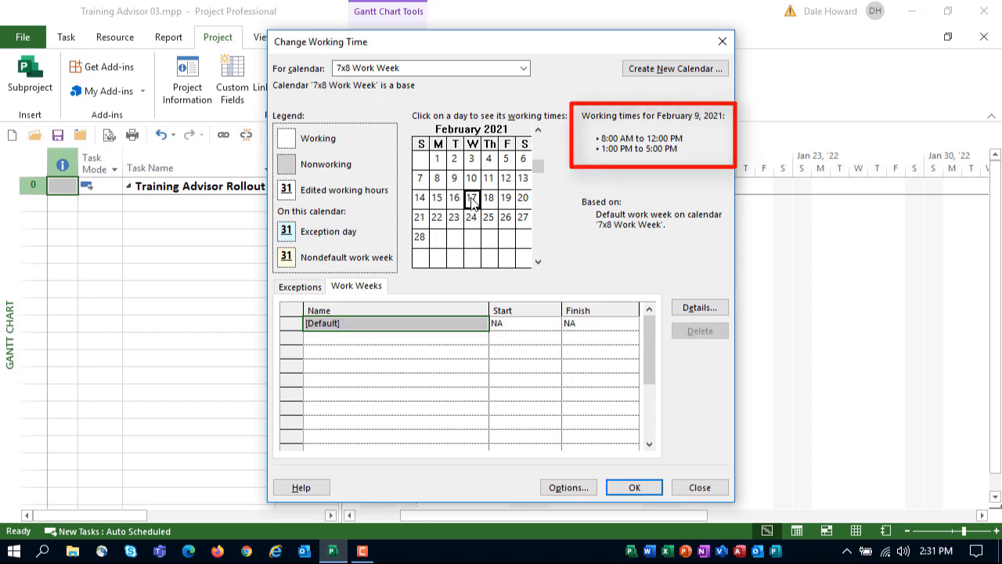
left_click(523, 200)
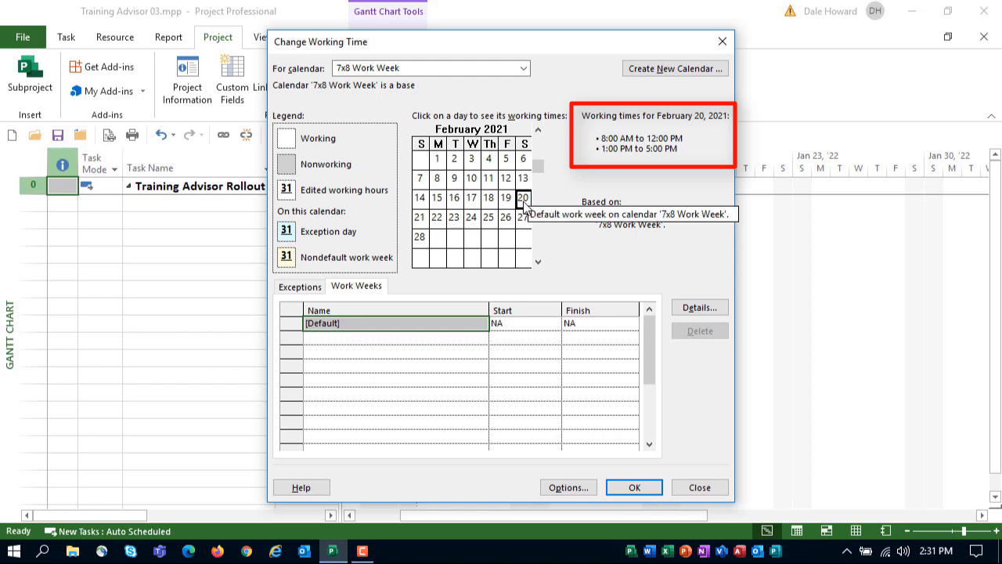
left_click(472, 222)
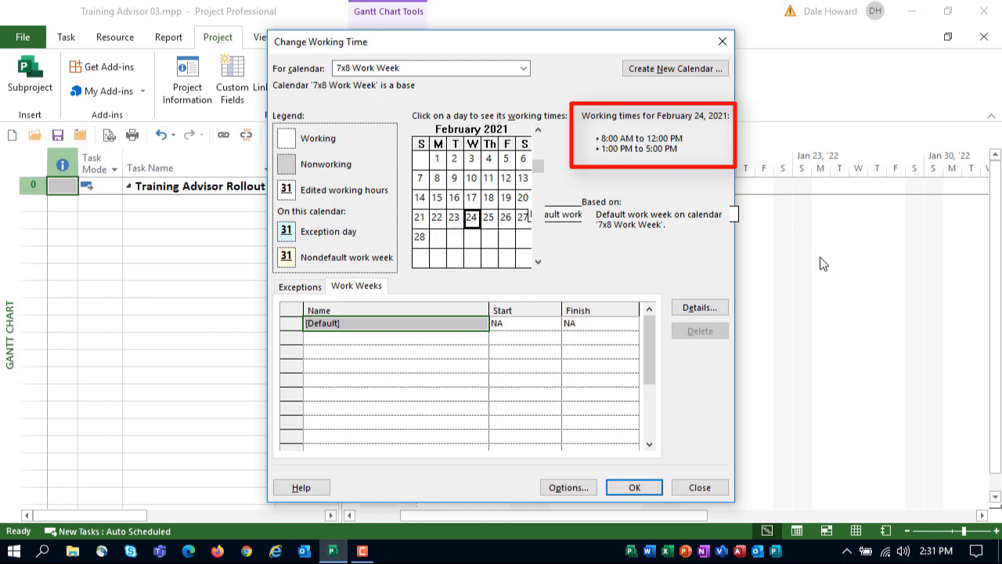
left_click(634, 488)
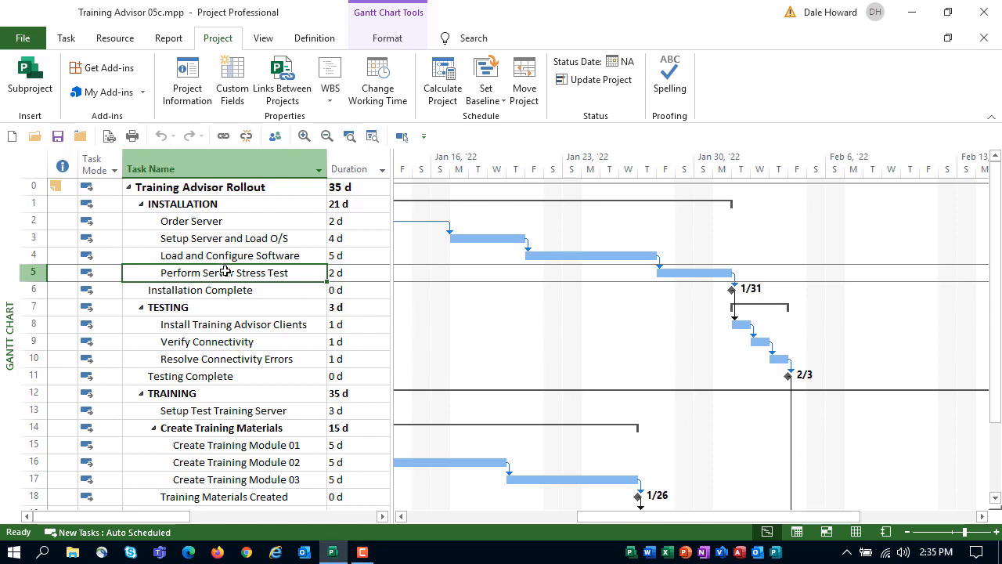
Step: Assign the Weekend Work Only calendar to the Perform Server Stress Test task and make its scheduling ignore resource calendars
double_click(225, 271)
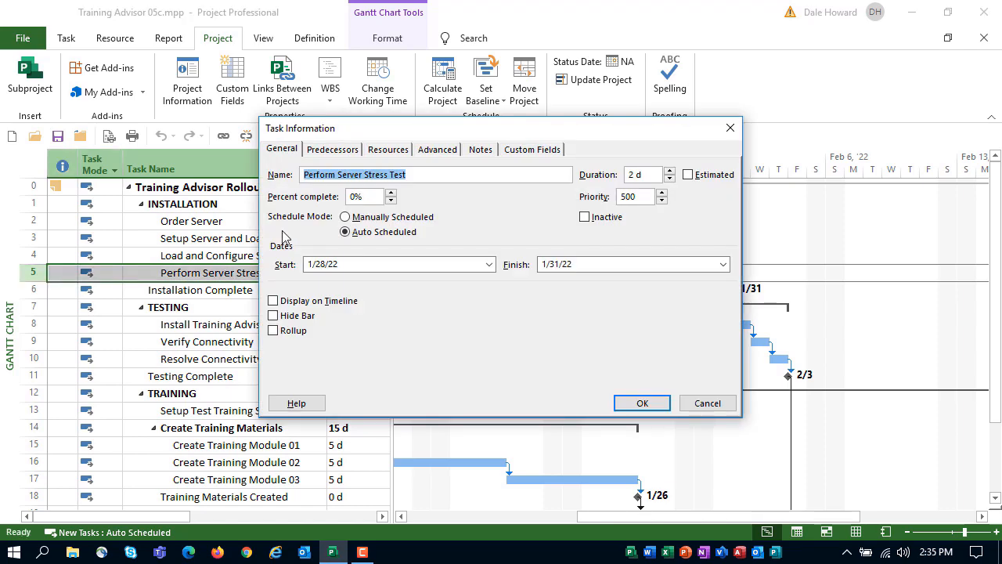
left_click(451, 153)
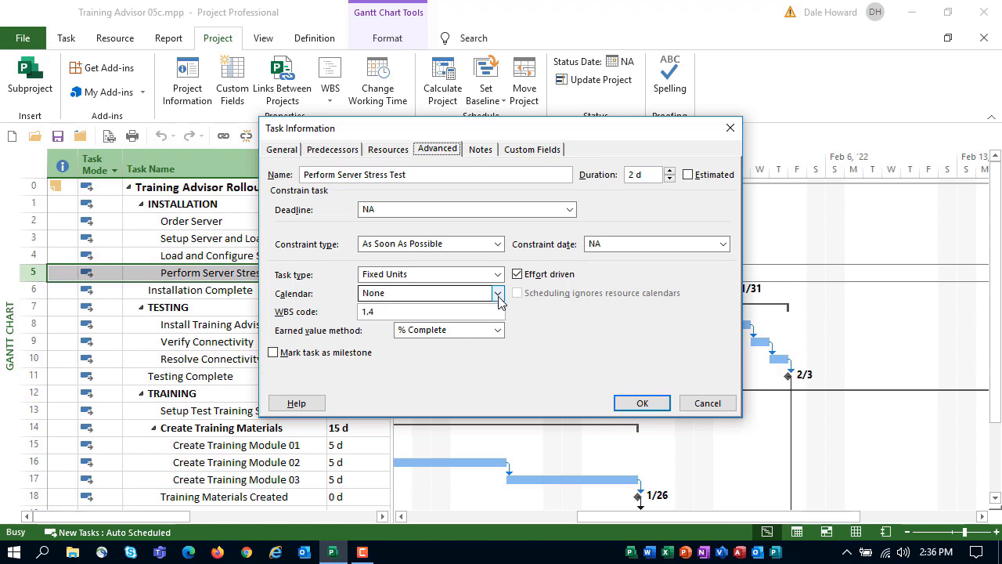
left_click(497, 294)
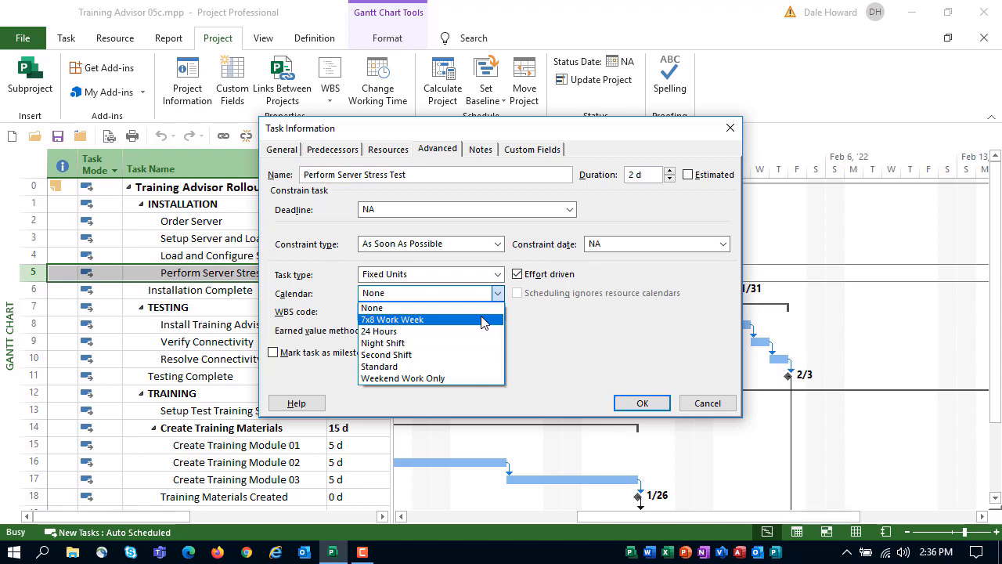
left_click(458, 378)
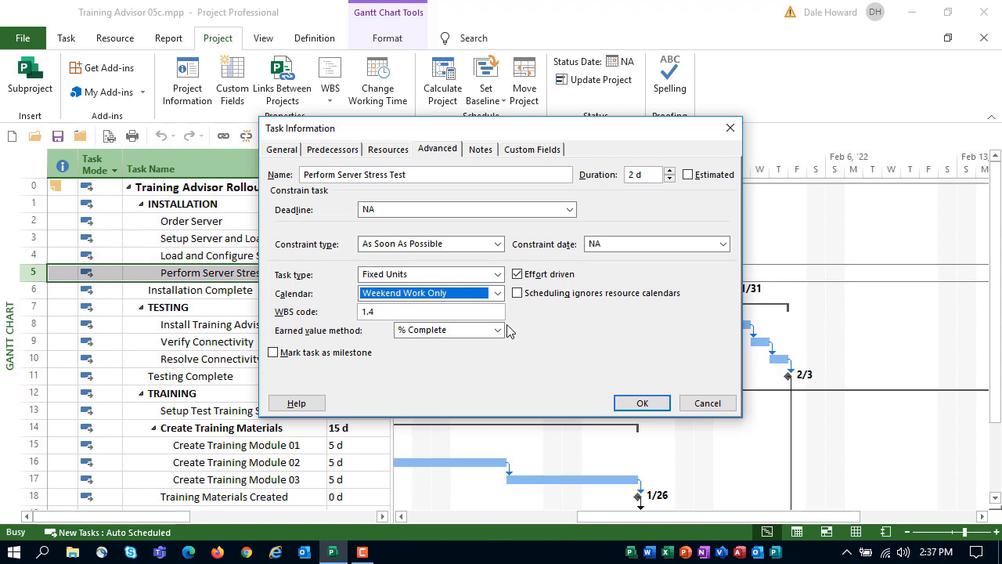
left_click(516, 294)
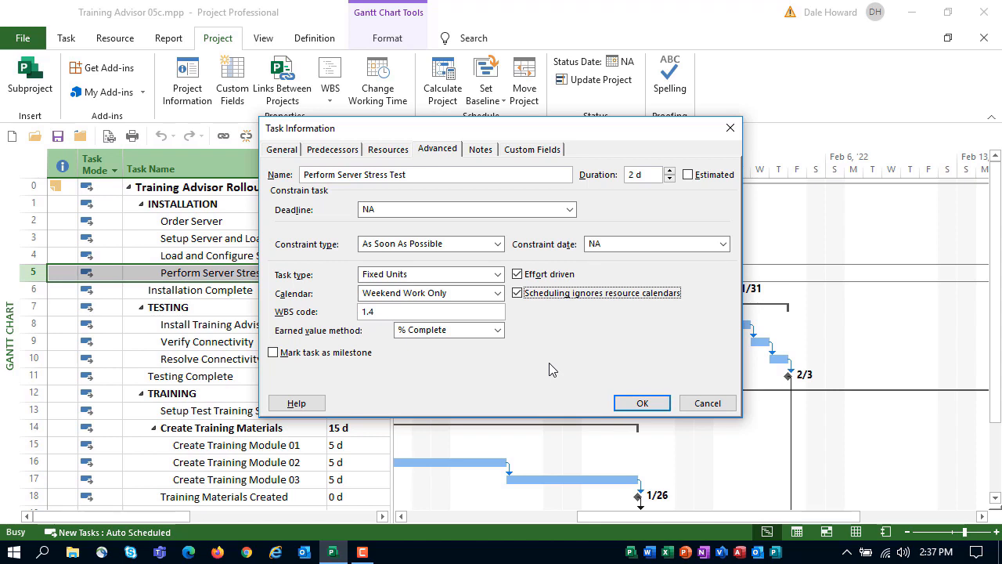
left_click(641, 403)
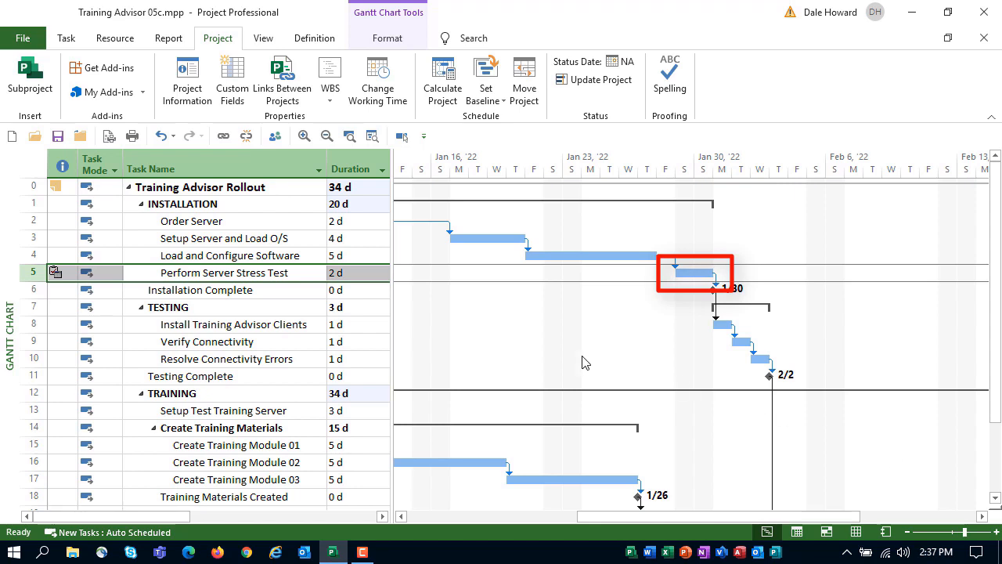
Step: Examine the calendar indicator note of the Perform Server Stress Test task
left_click(244, 271)
left_click(244, 270)
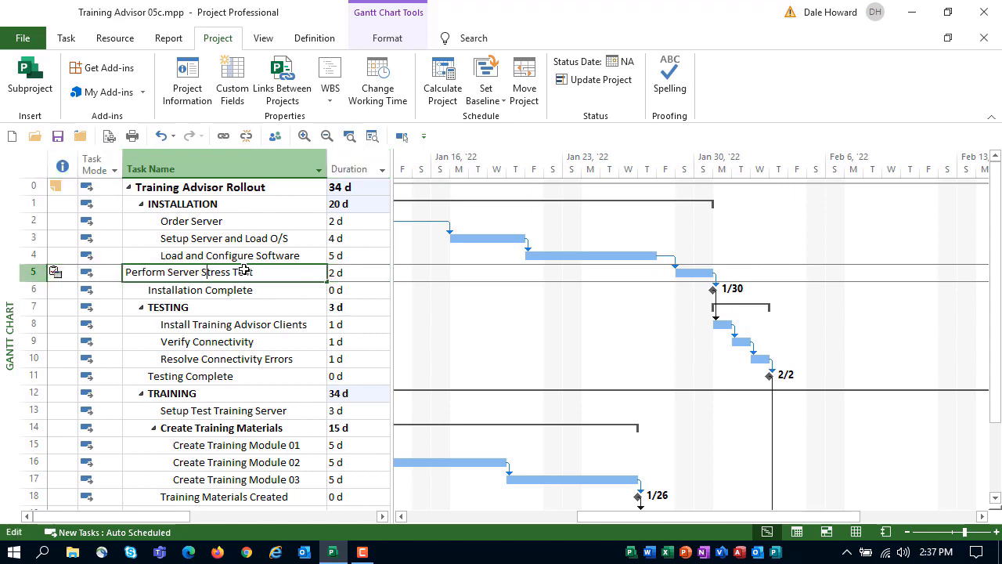
key("Escape")
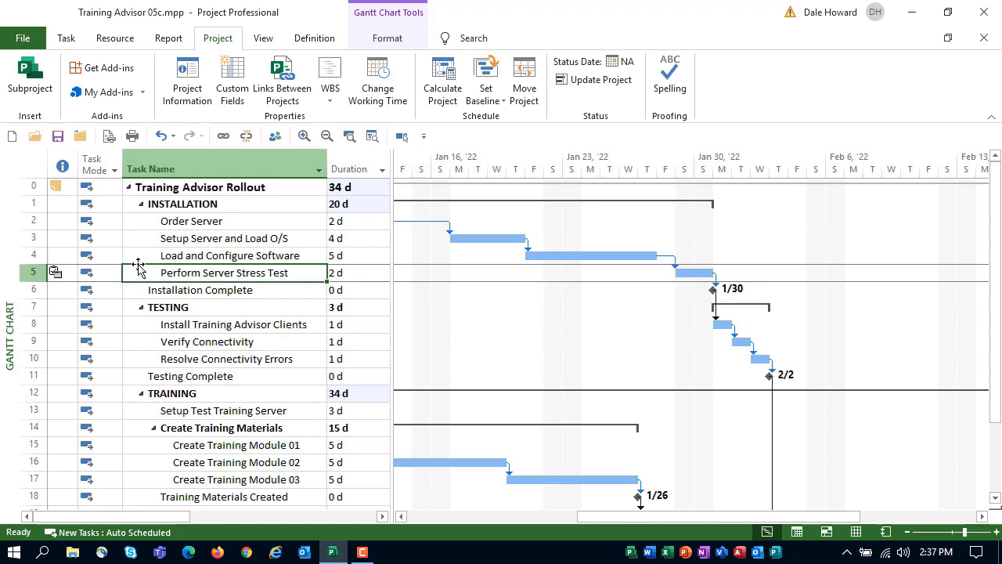
mouse_move(60, 273)
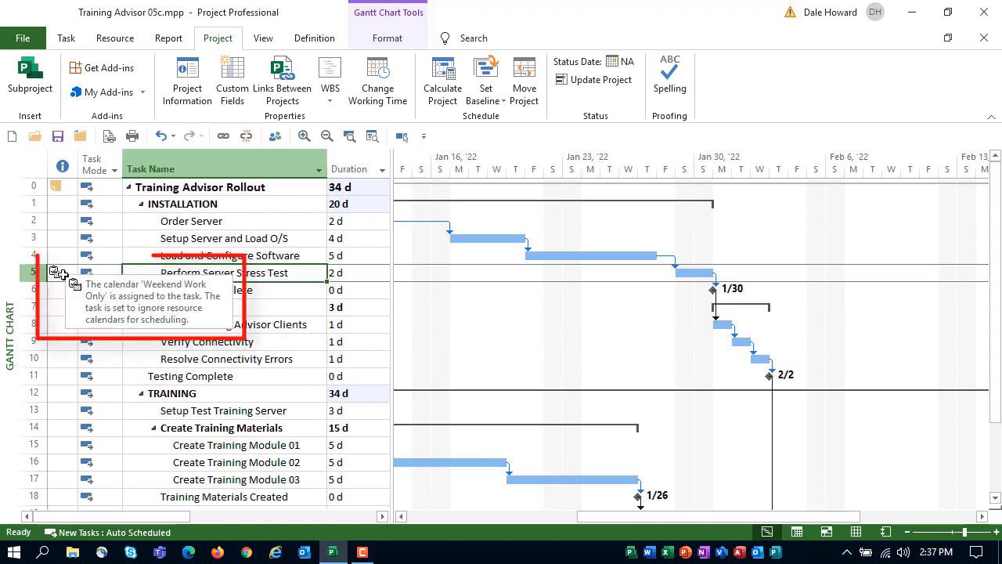